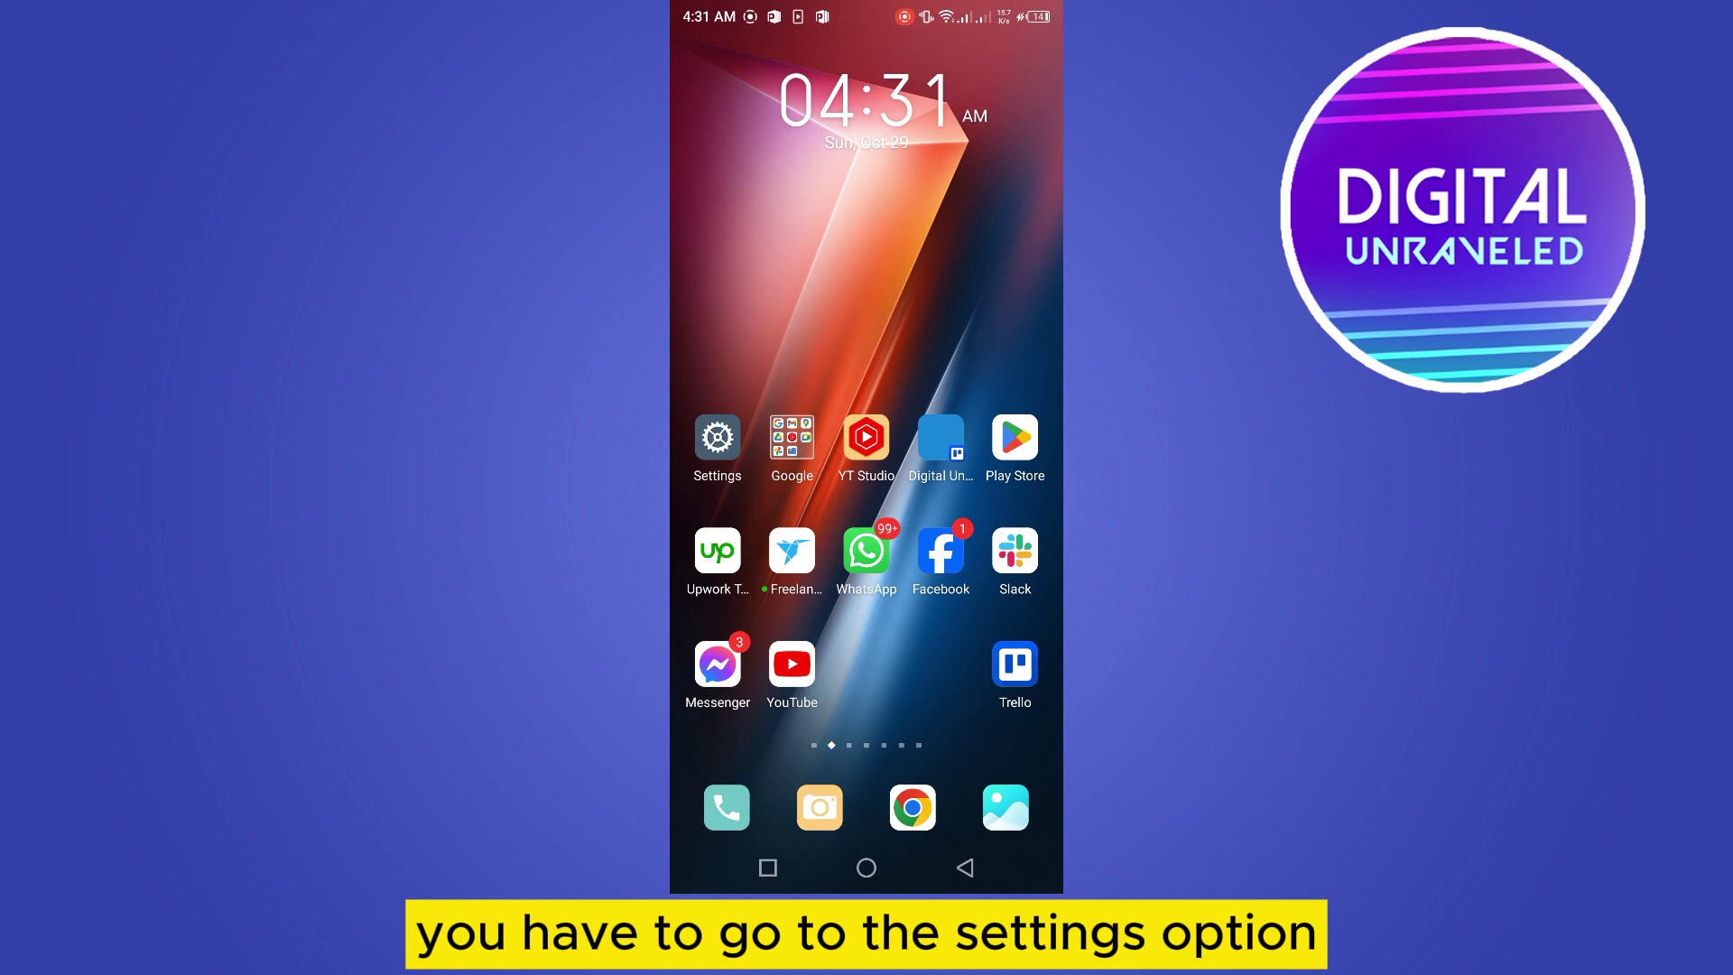
Search the phone's Settings for 'battery' to list battery-related options.
click(717, 435)
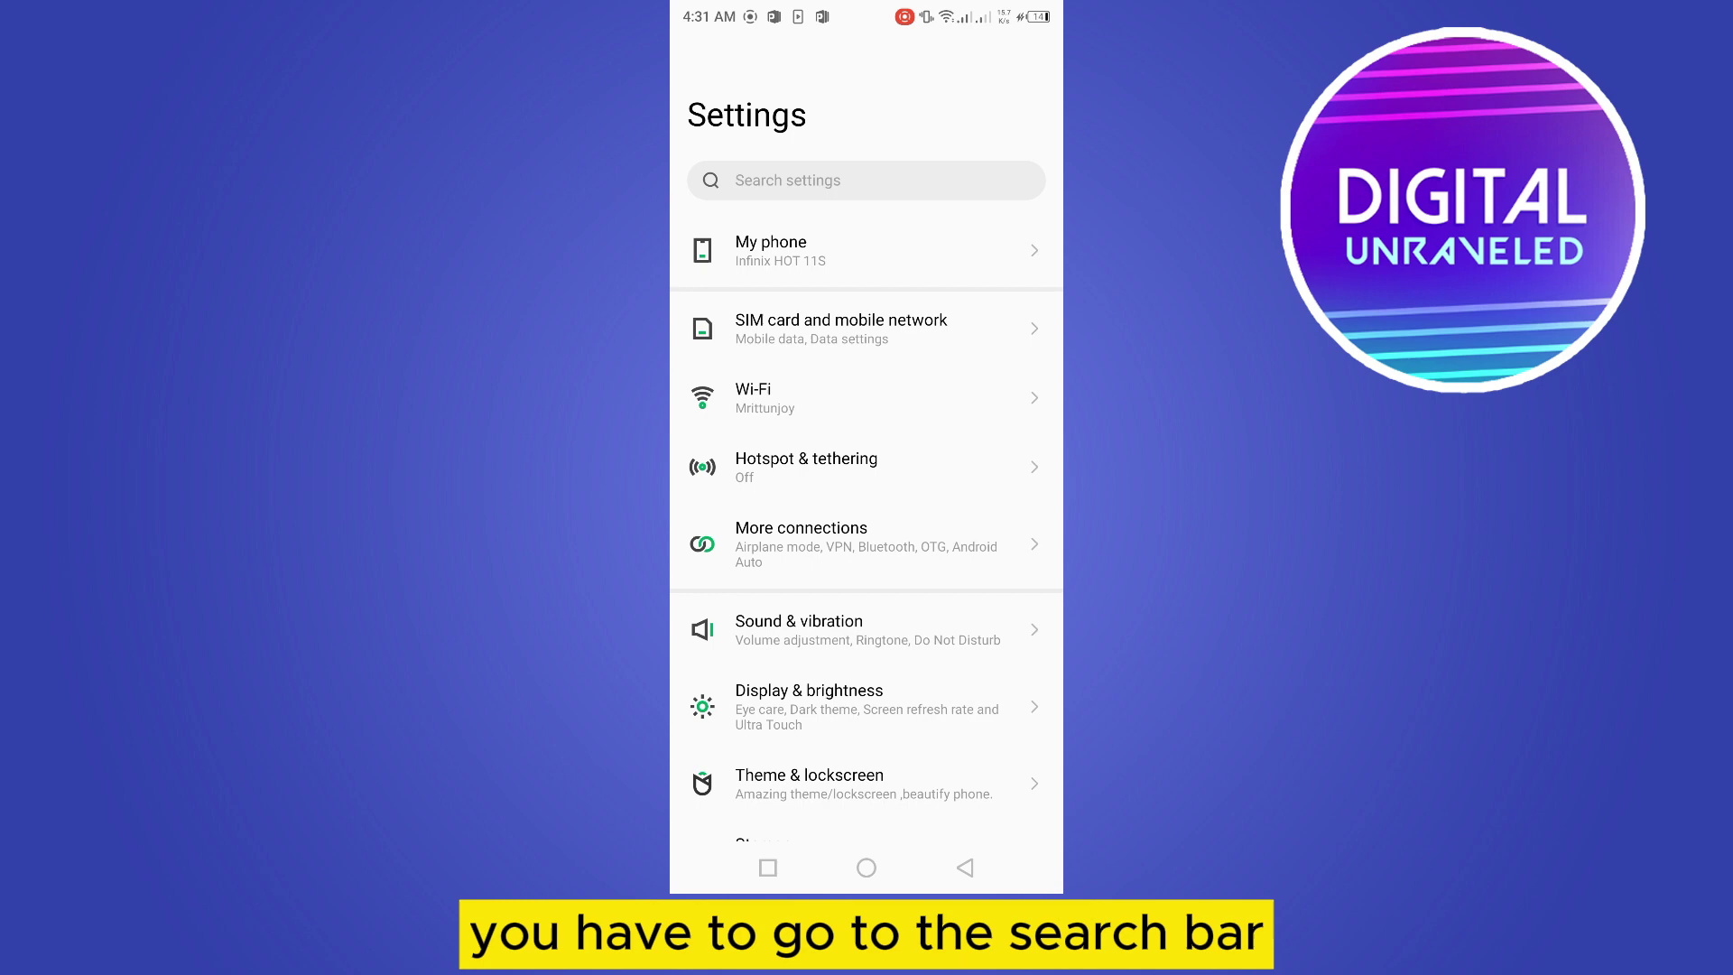
click(867, 181)
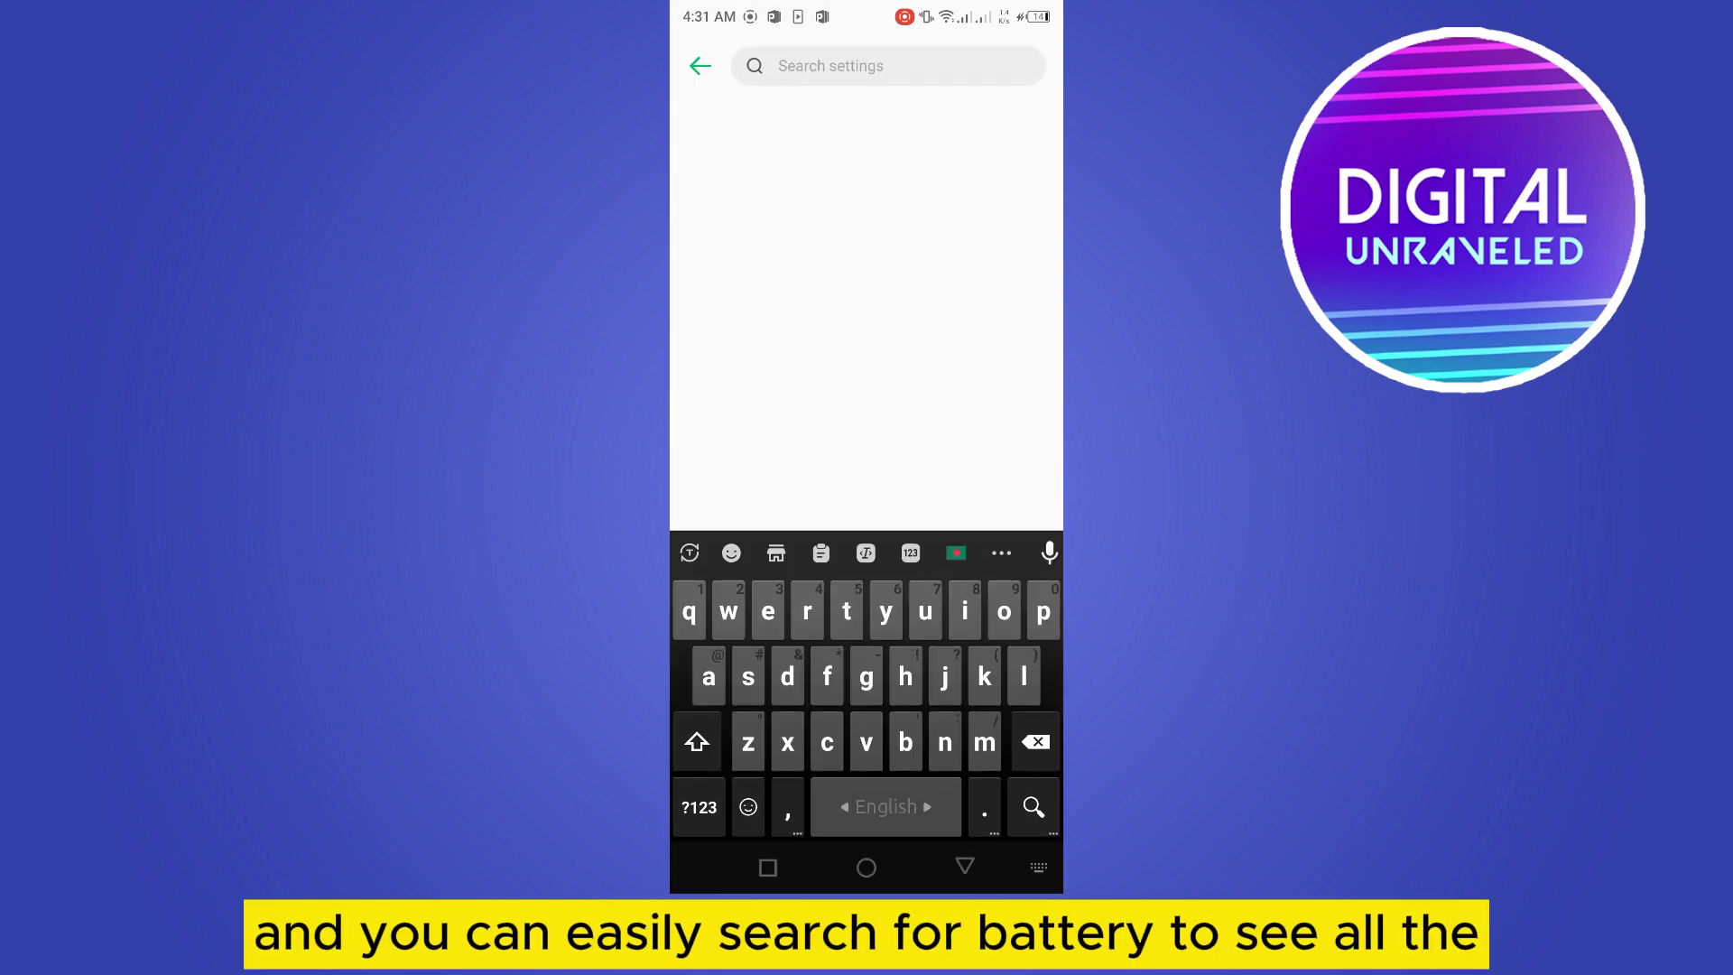
text(bat)
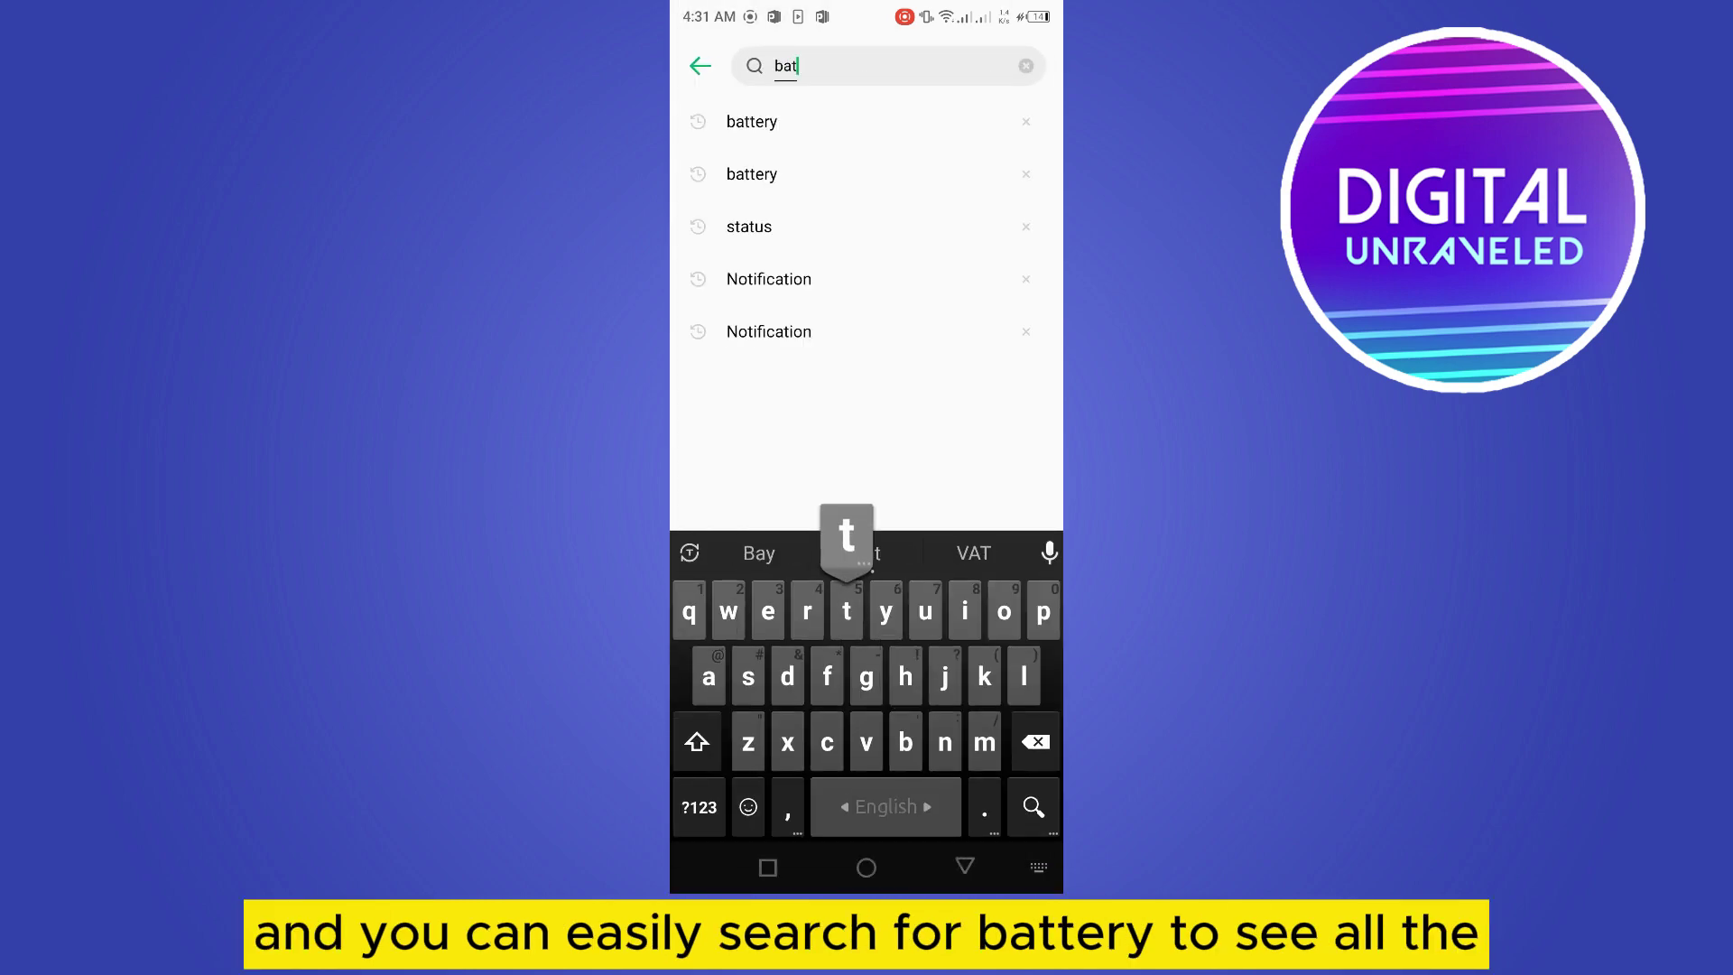
text(tery)
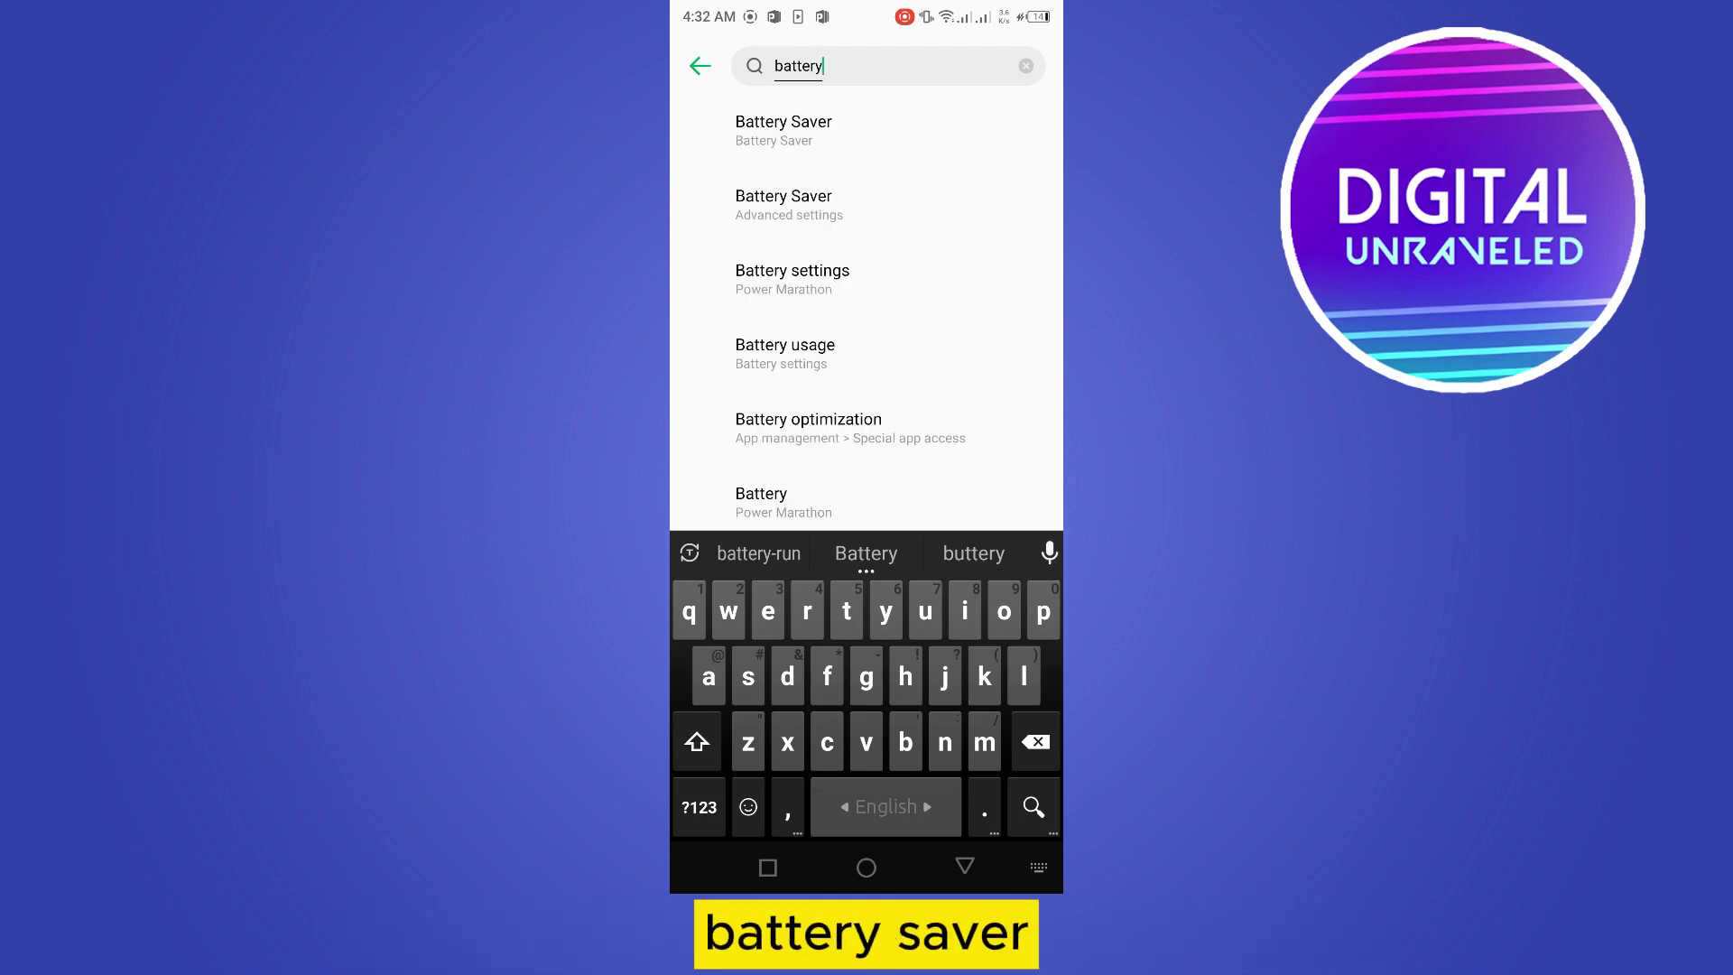
scroll(866, 325, down, 1)
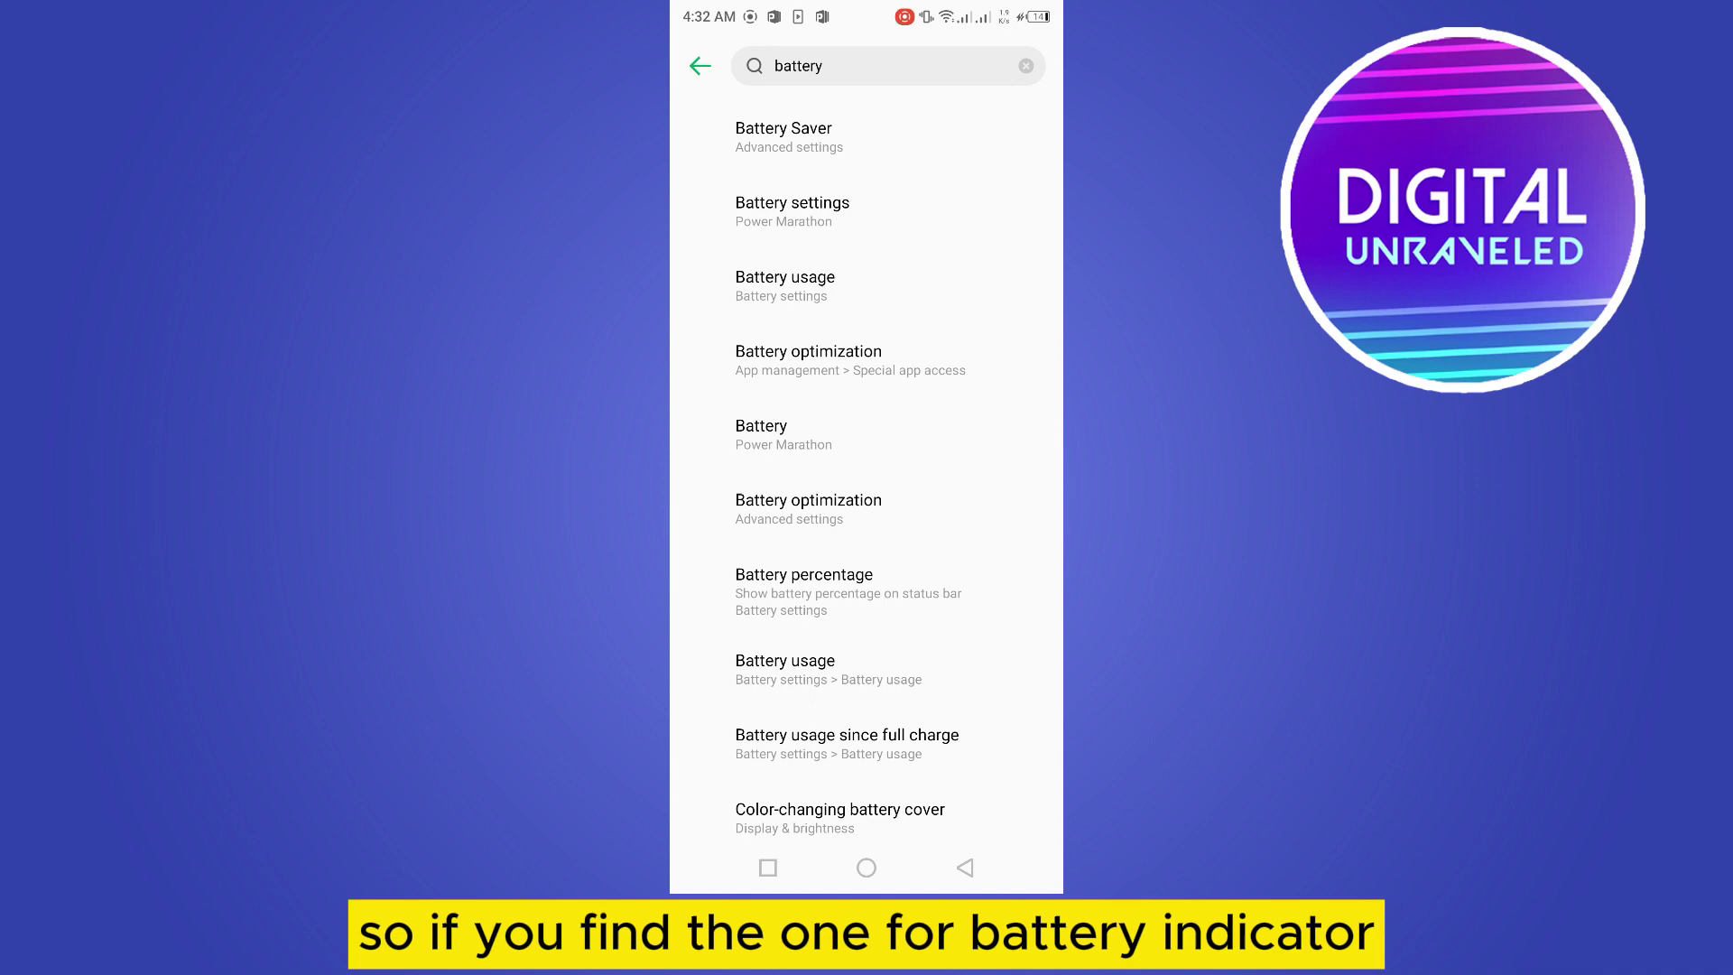
scroll(866, 461, down, 1)
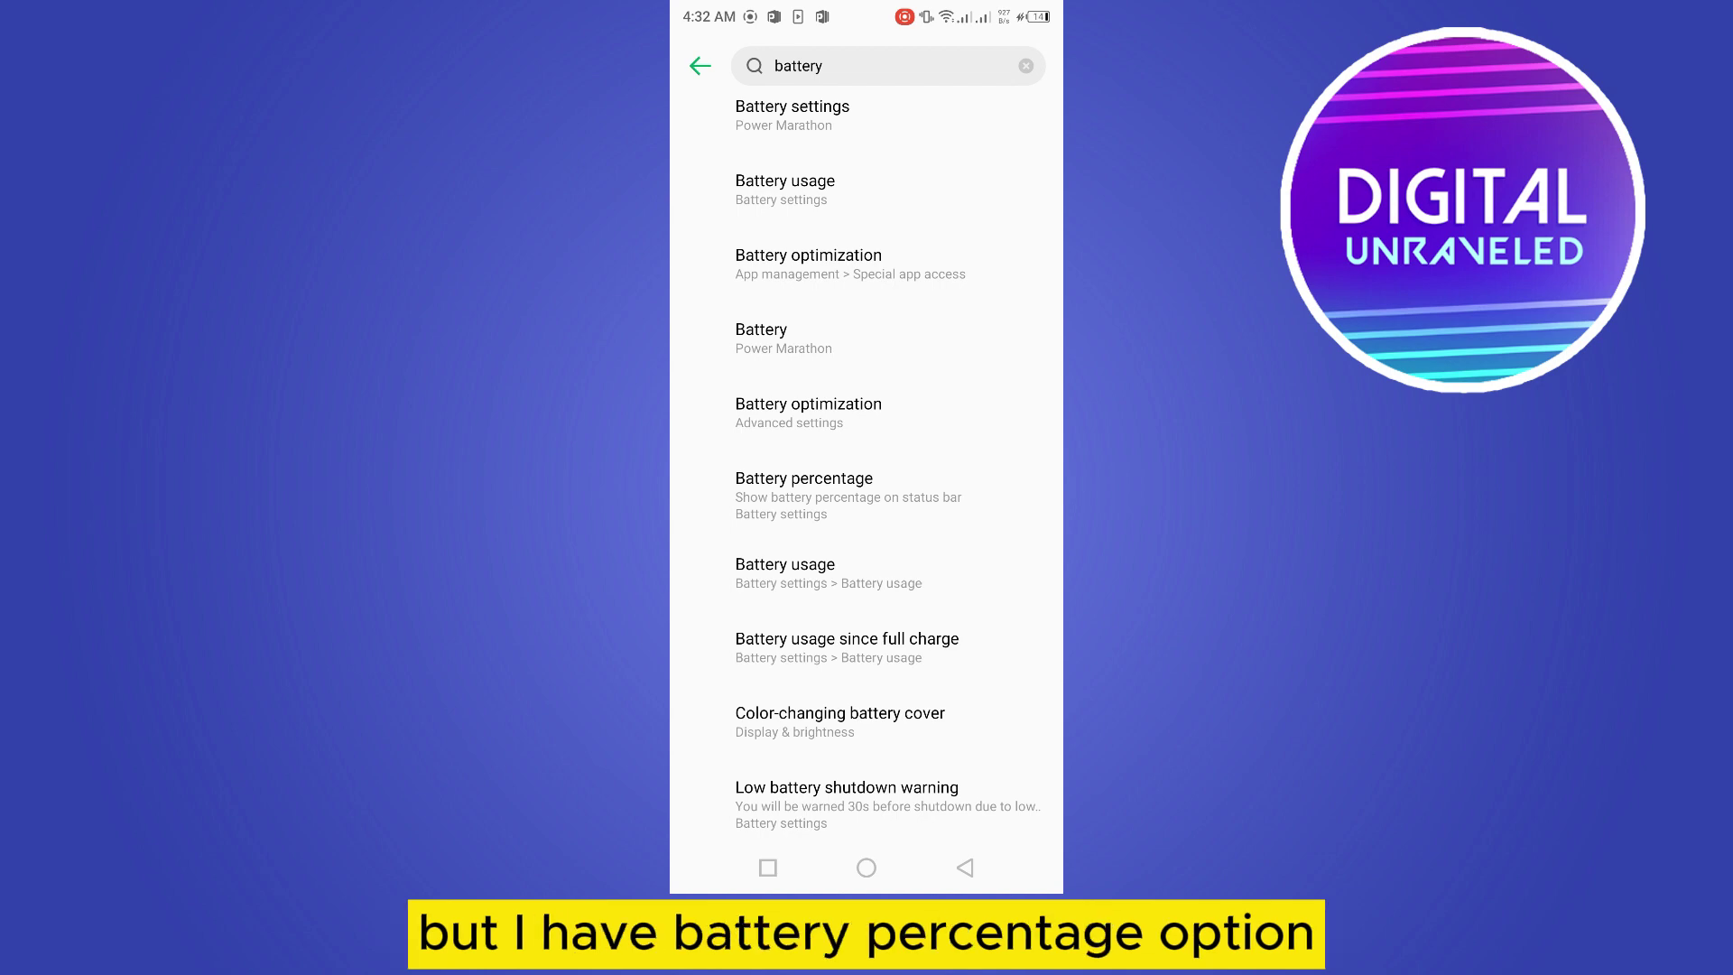
Go to the Battery percentage setting and switch its toggle off.
click(848, 496)
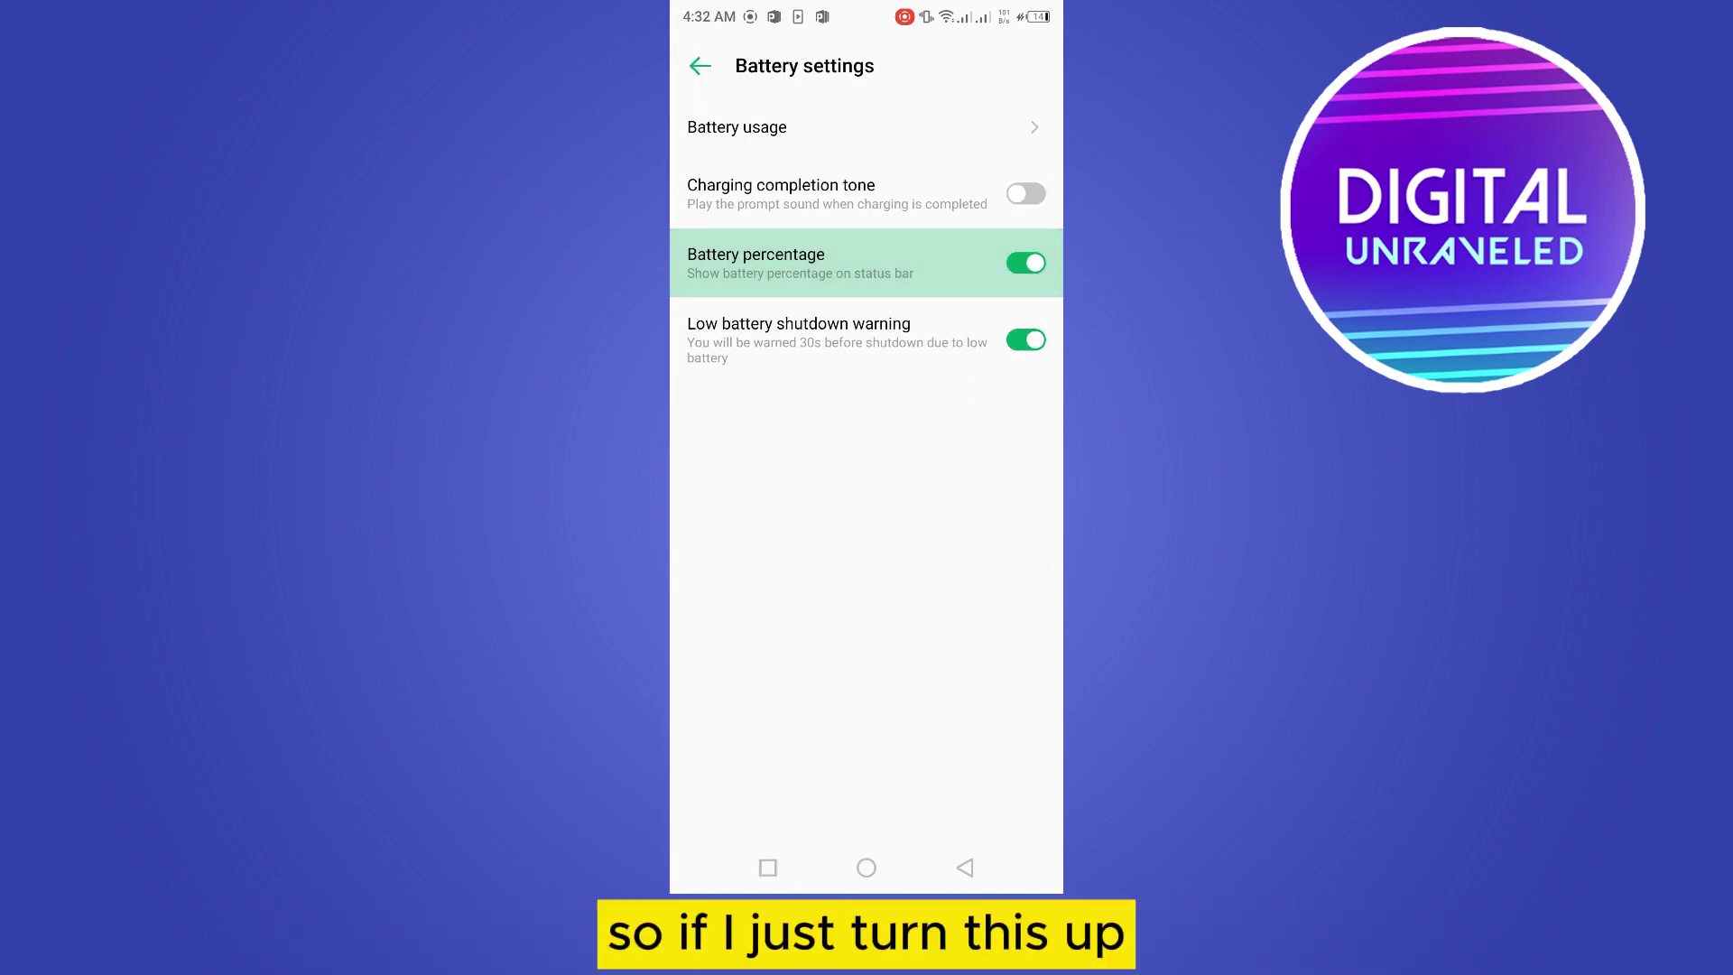
click(1025, 263)
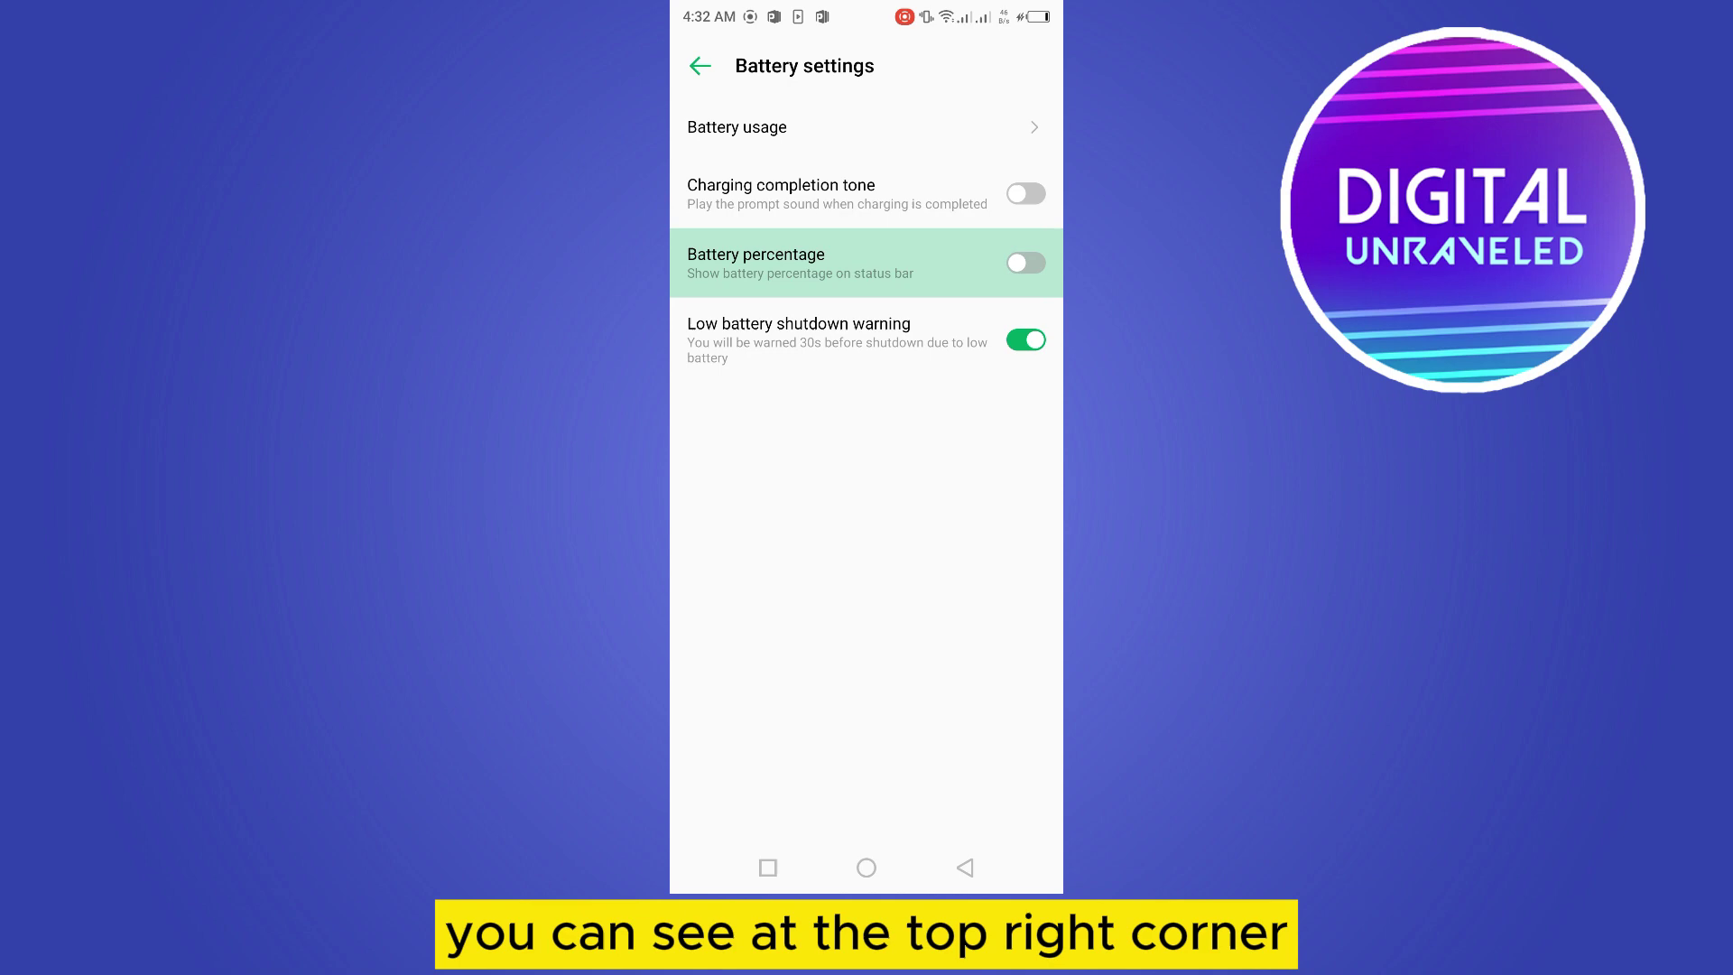